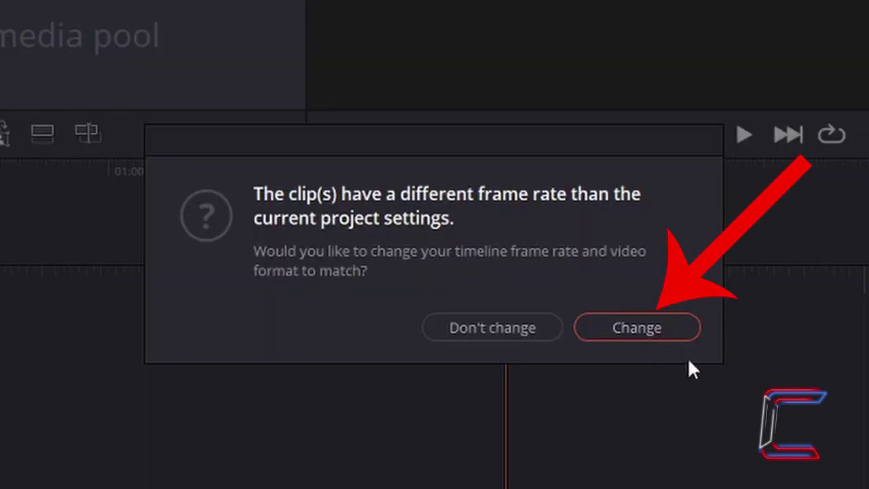
# Match the timeline frame rate to the clip and append the bucket clip to a new Timeline 1
pyautogui.click(660, 332)
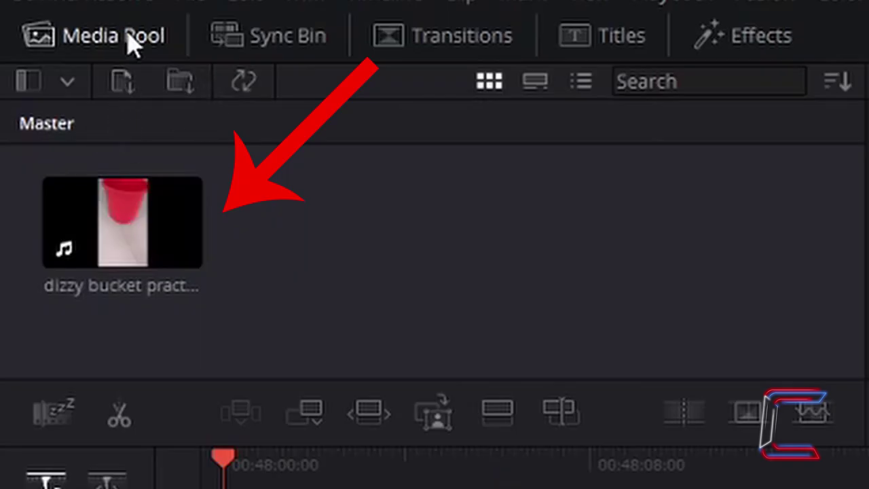
pyautogui.click(180, 223)
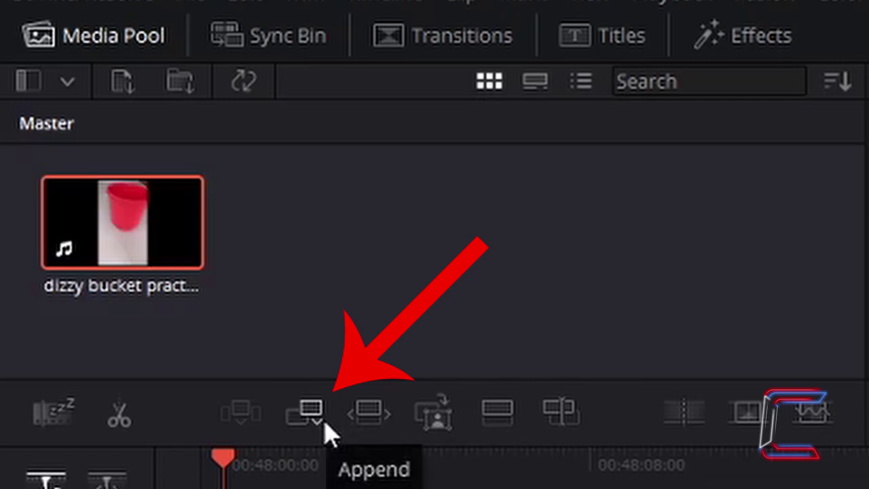
pyautogui.click(325, 429)
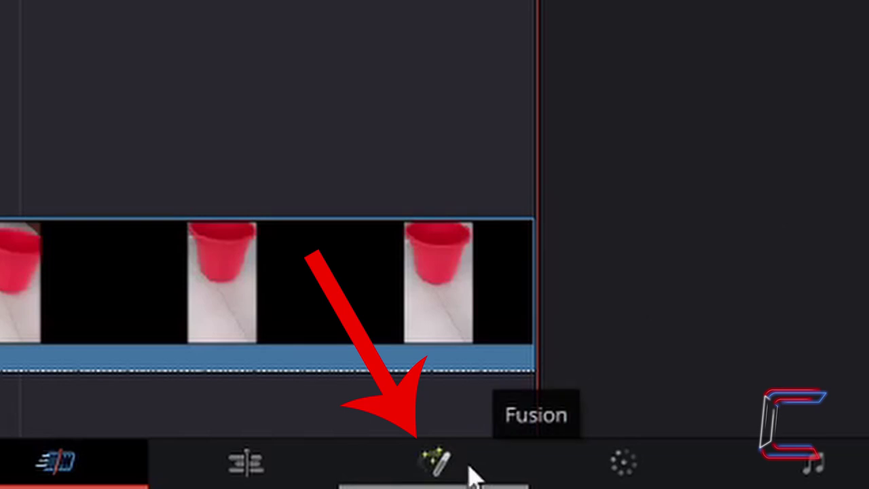
# Open the clip in Fusion and spread MediaIn1 and MediaOut1 apart across the node graph
pyautogui.click(470, 465)
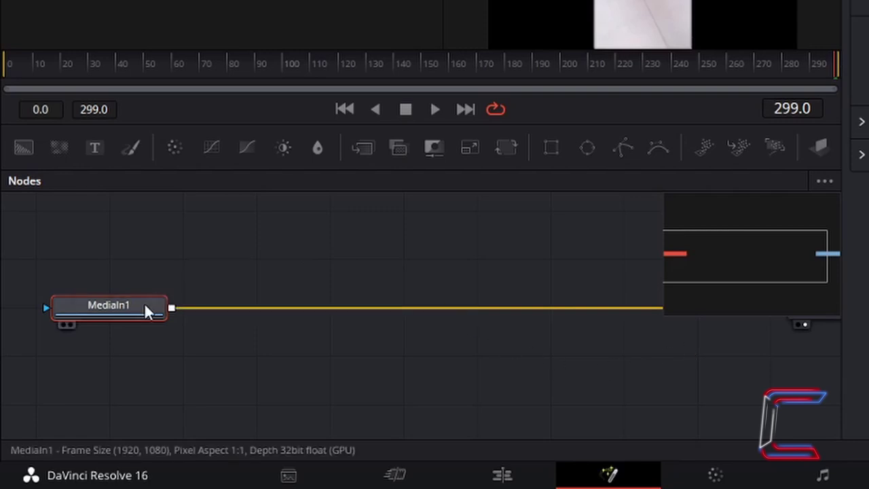
pyautogui.moveTo(145, 306)
pyautogui.moveTo(154, 317); pyautogui.dragTo(648, 316)
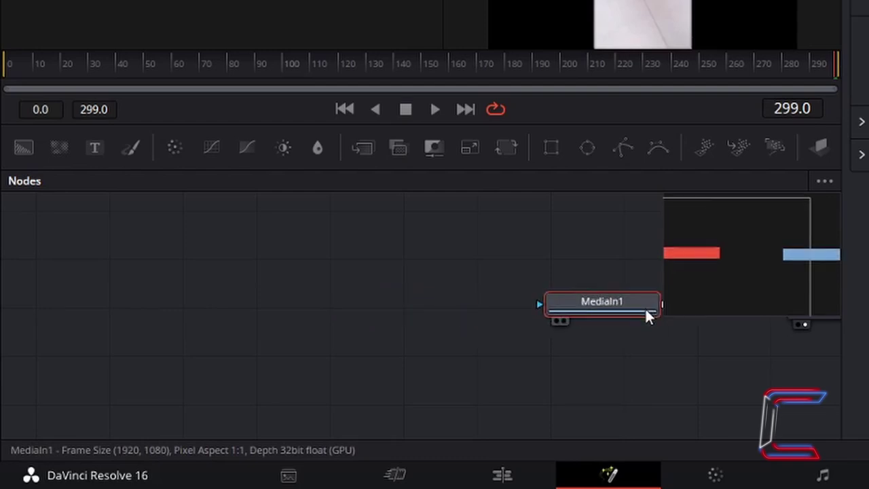
pyautogui.click(758, 250)
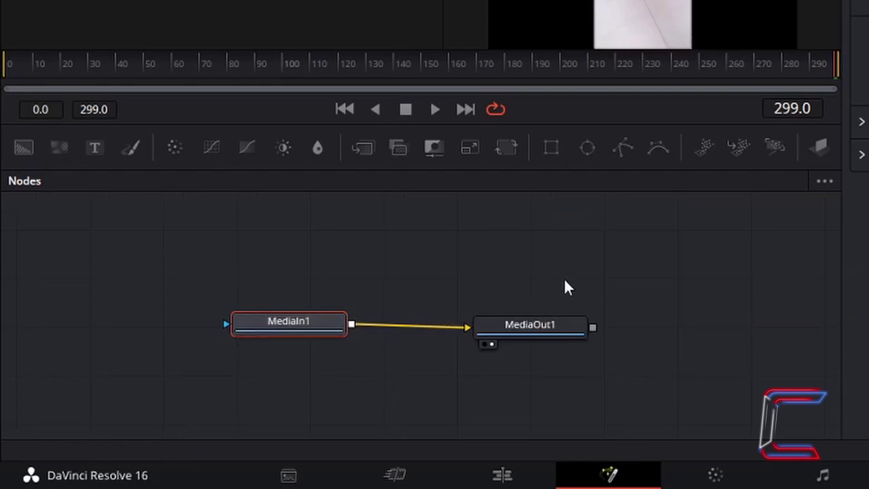
pyautogui.moveTo(549, 328); pyautogui.dragTo(631, 323)
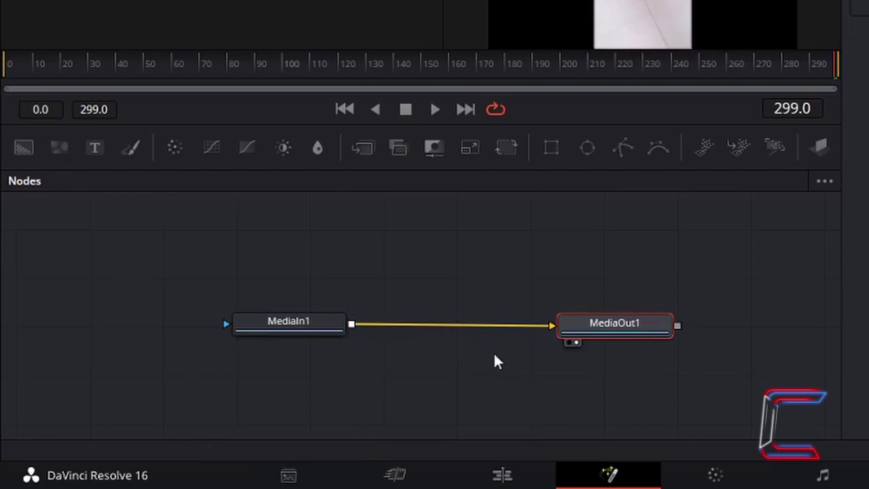
pyautogui.click(336, 328)
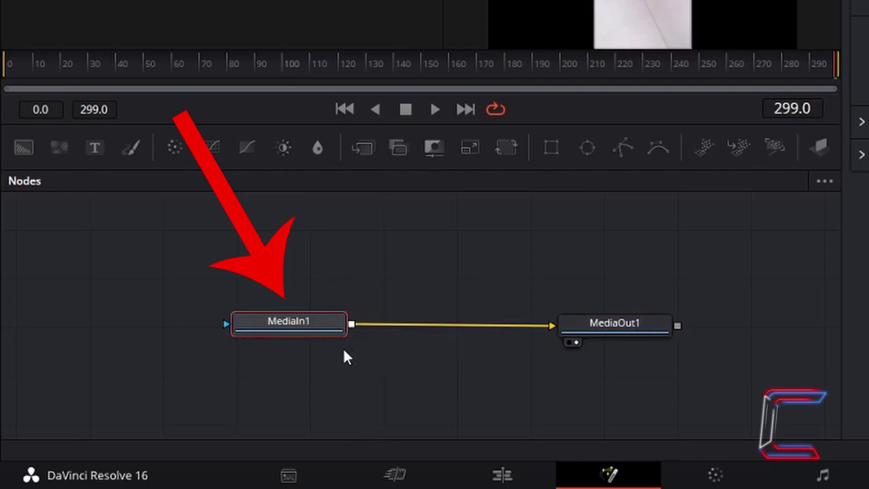
pyautogui.click(611, 326)
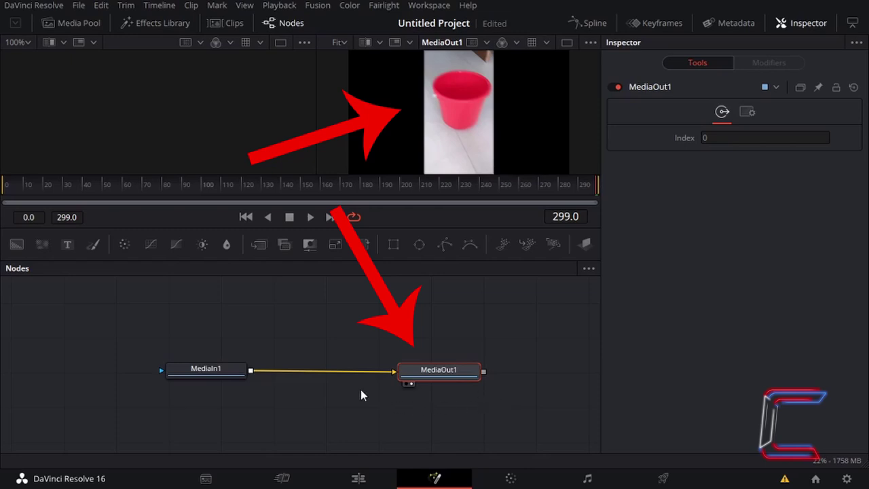
# Select the MediaIn1 node in the Fusion node graph
pyautogui.moveTo(230, 370)
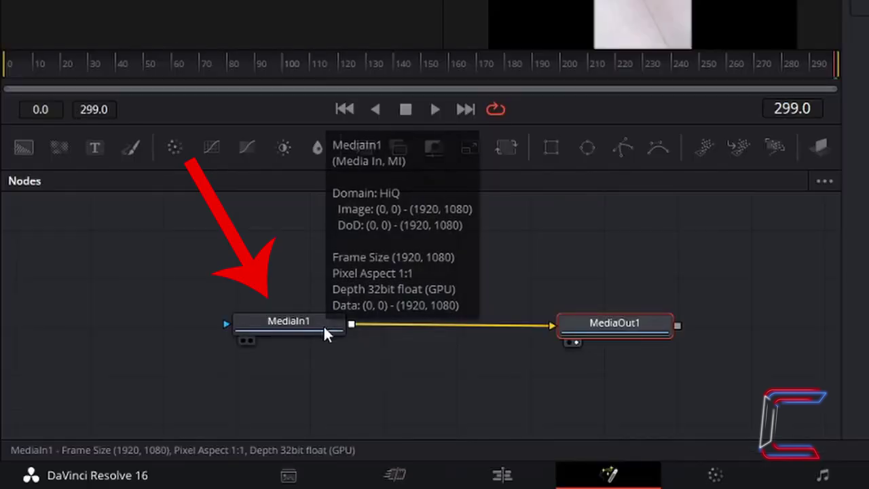
pyautogui.click(323, 325)
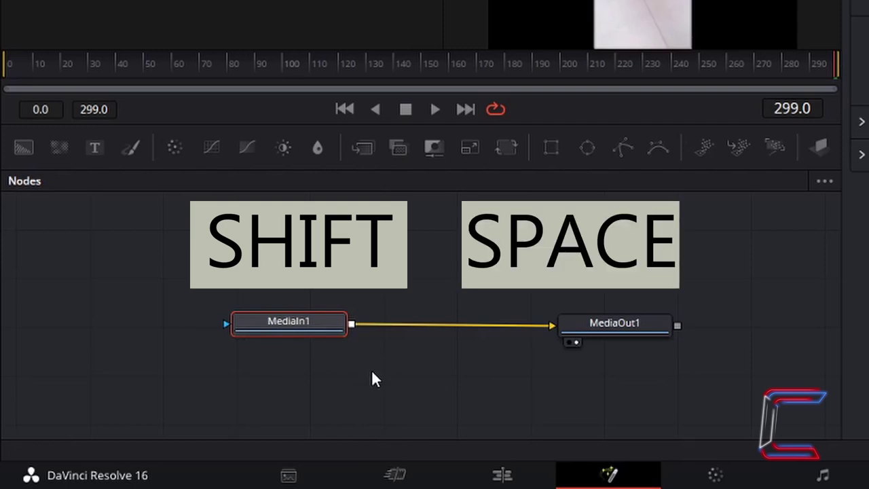
# Search the Shift+Space tool list for Directional Blur and add DirectionalBlur1 after MediaIn1
pyautogui.hotkey('shift', 'space')
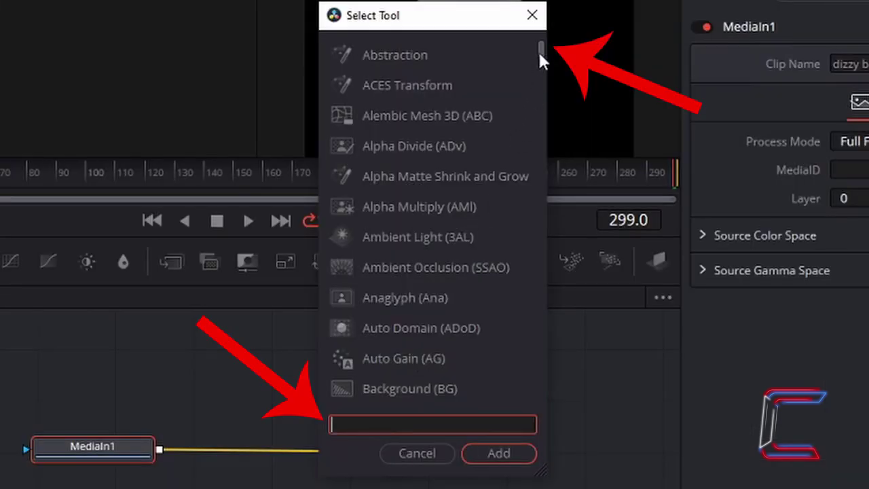
pyautogui.moveTo(540, 49)
pyautogui.mouseDown()
pyautogui.moveTo(542, 57)
pyautogui.moveTo(538, 40)
pyautogui.mouseUp()
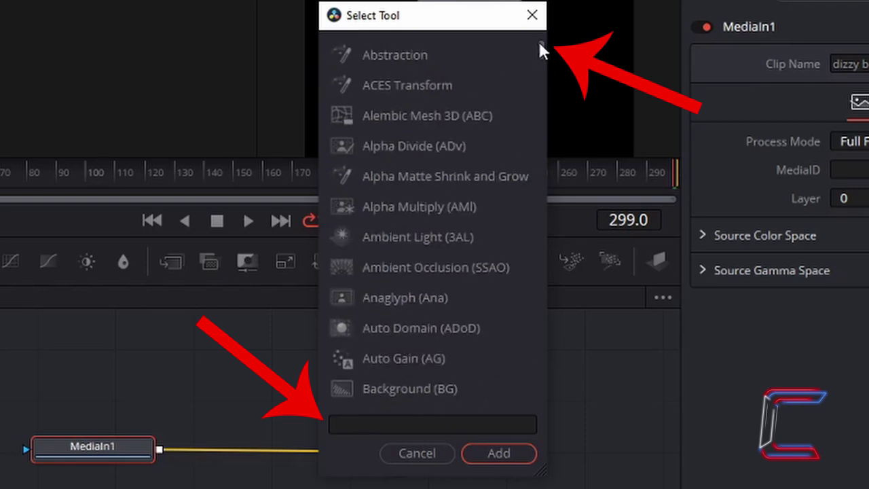
pyautogui.click(384, 420)
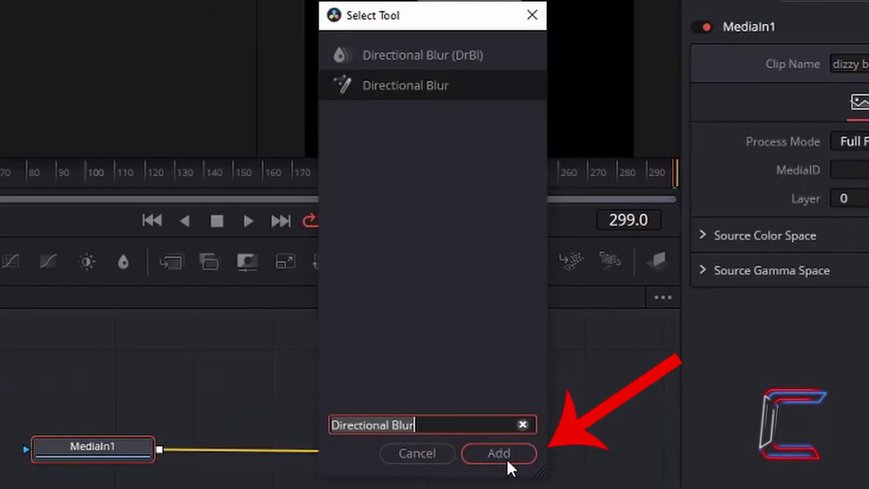
pyautogui.click(507, 459)
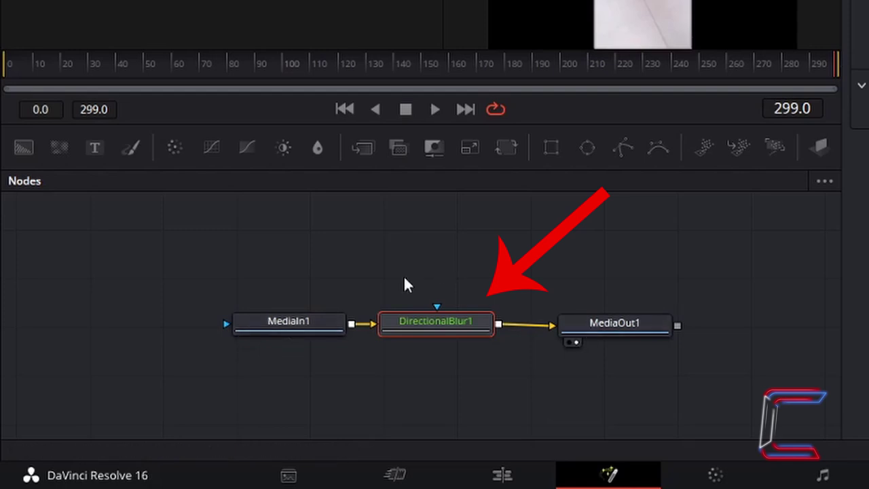
pyautogui.moveTo(461, 350)
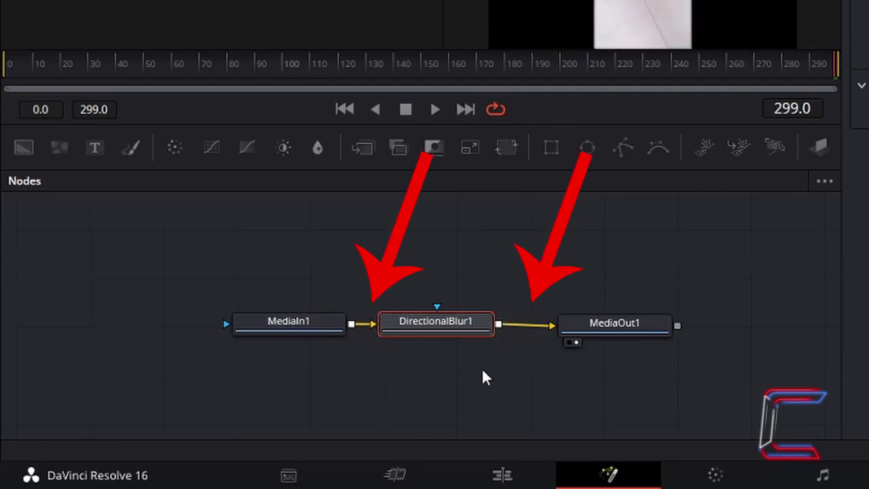
pyautogui.click(567, 334)
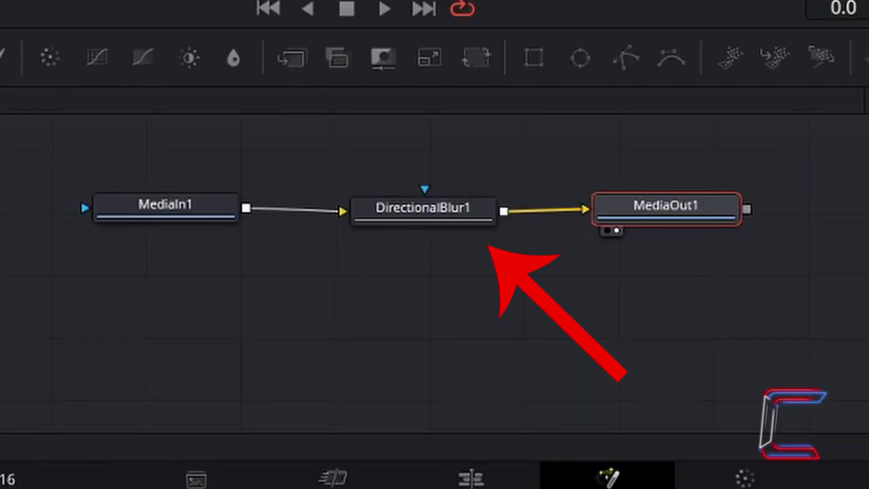
pyautogui.moveTo(469, 218)
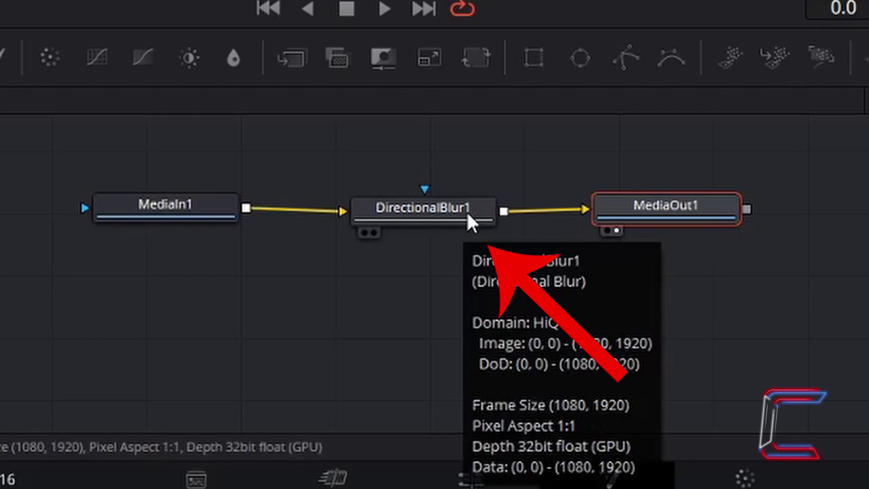
# Select DirectionalBlur1 and keyframe its Blur Strength at 0.2 on frame 0
pyautogui.click(467, 211)
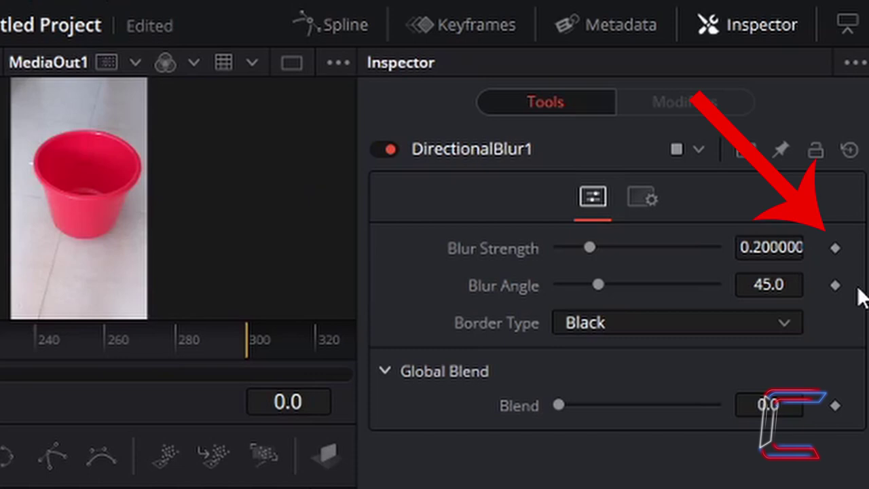
pyautogui.click(836, 249)
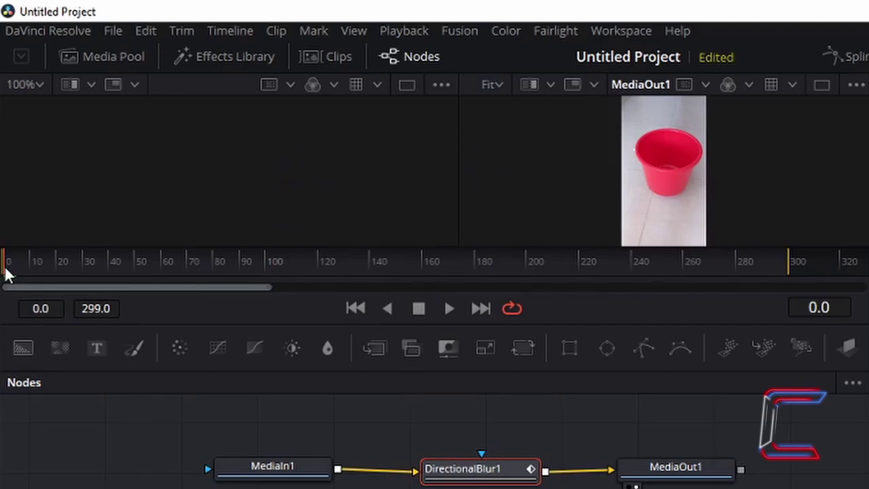
# Drag the playhead along the time ruler to frame 30
pyautogui.moveTo(5, 271)
pyautogui.mouseDown()
pyautogui.moveTo(85, 264)
pyautogui.moveTo(5, 265)
pyautogui.mouseUp()
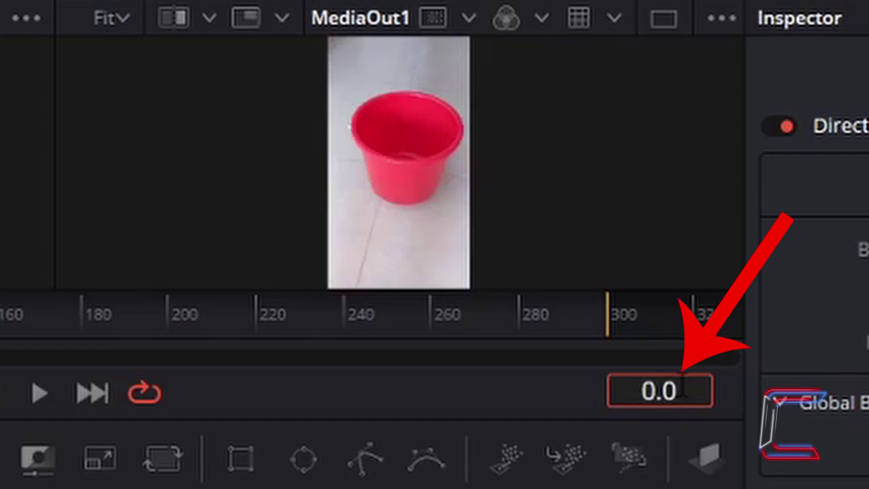
# Jump to frame 30 and add a Blur Strength keyframe of 0.2 there
pyautogui.click(682, 390)
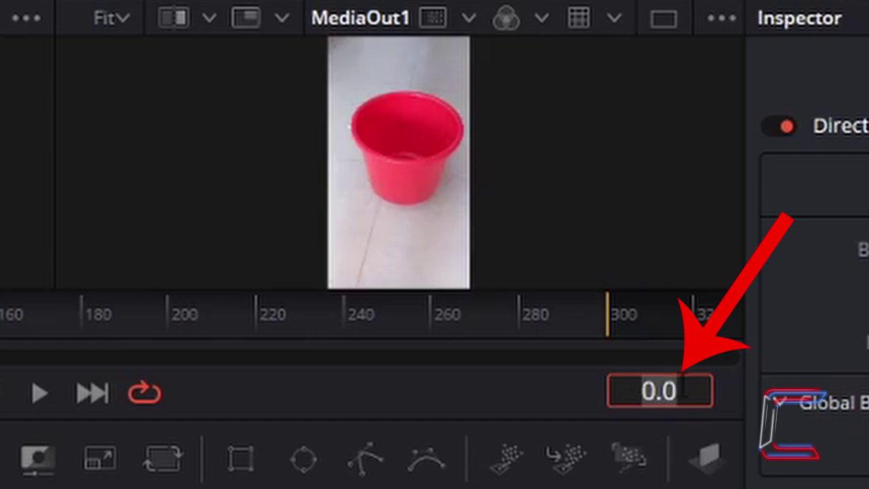
pyautogui.write('30')
pyautogui.press('Return')
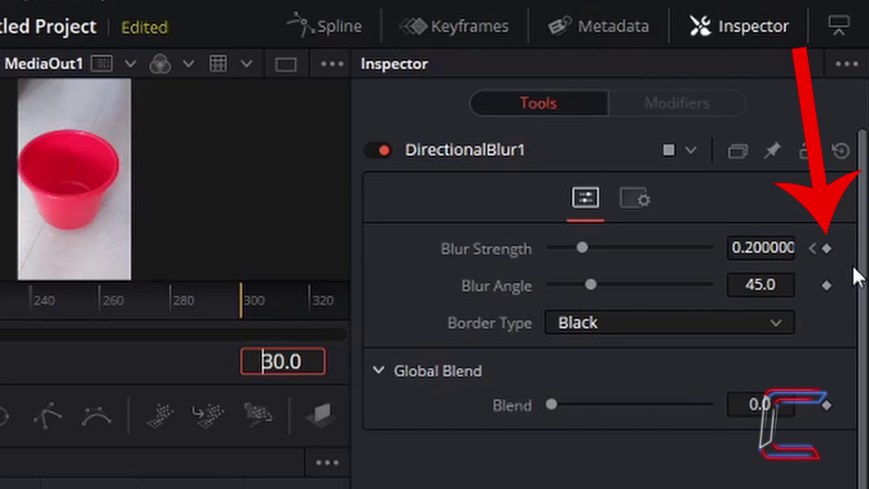
pyautogui.click(826, 246)
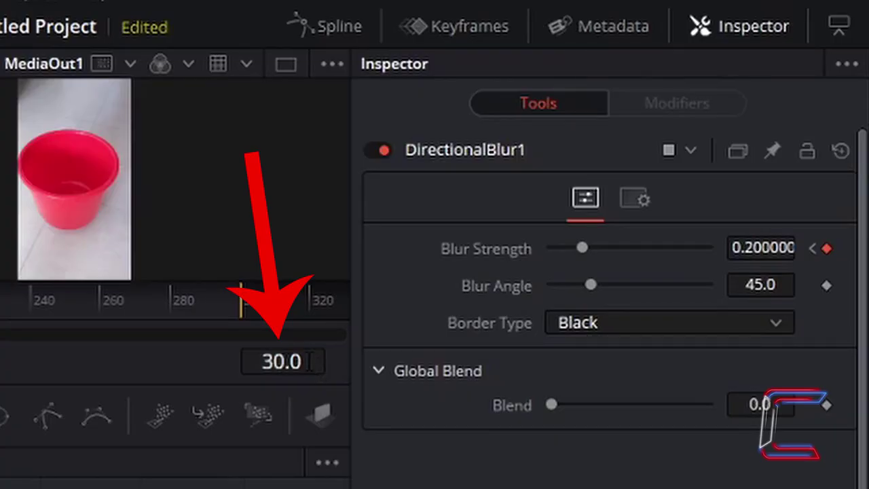
# Jump to frame 80 and keyframe Blur Strength at 0.5
pyautogui.click(308, 362)
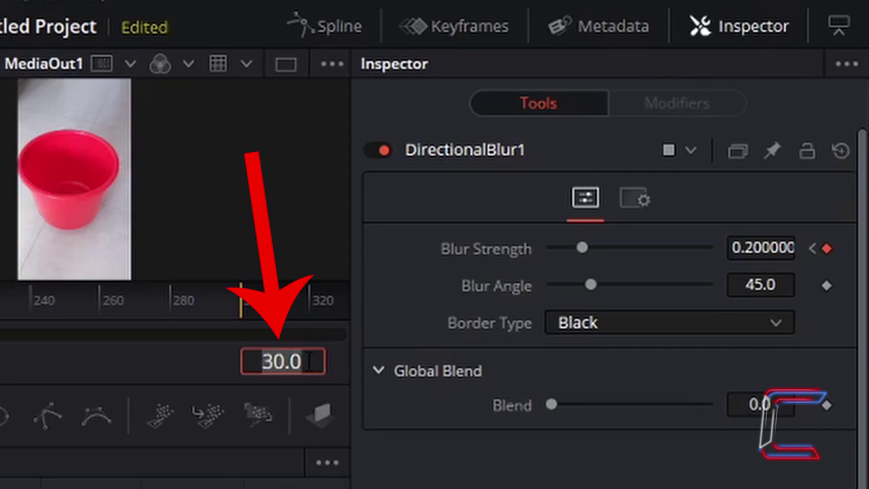
pyautogui.write('80')
pyautogui.press('Return')
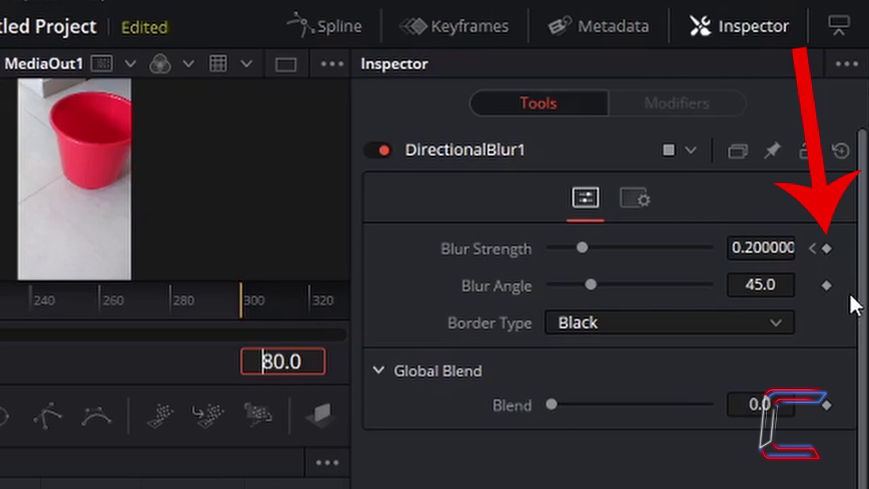
pyautogui.click(828, 247)
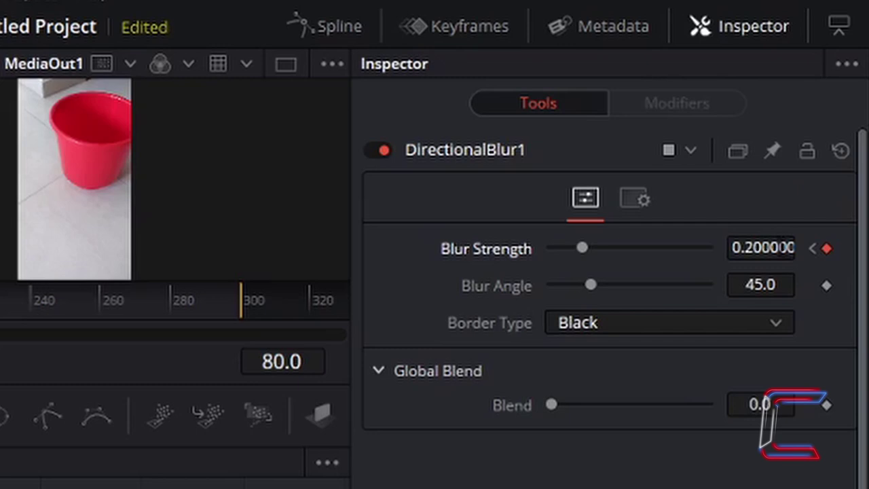
pyautogui.doubleClick(760, 248)
pyautogui.write('0.5')
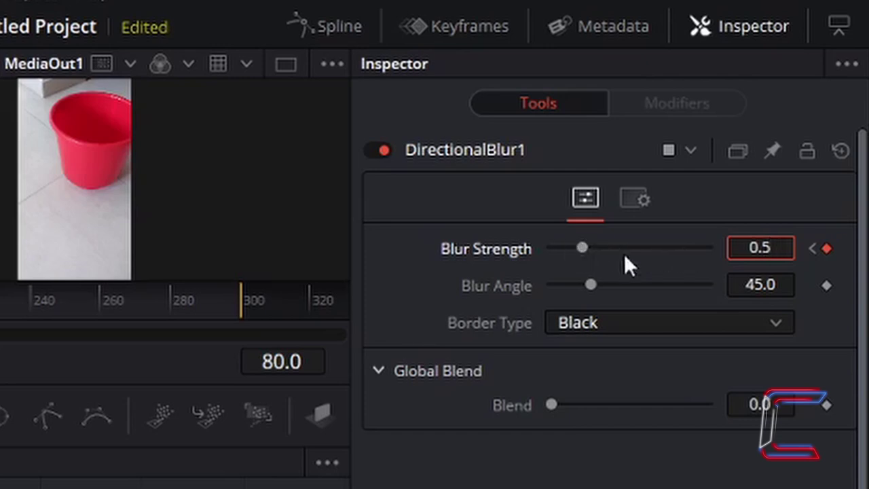
pyautogui.press('Tab')
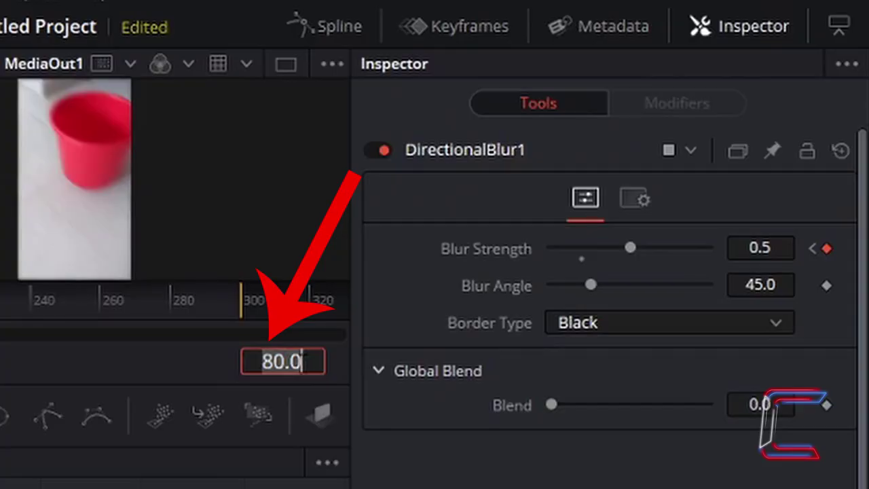
# Jump to frame 120 and keyframe Blur Strength back to 0.2
pyautogui.write('120')
pyautogui.press('Return')
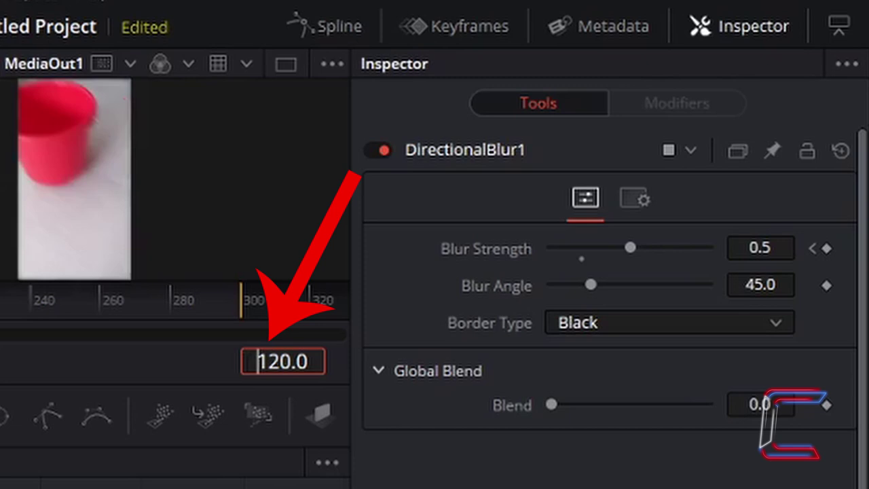
pyautogui.click(826, 249)
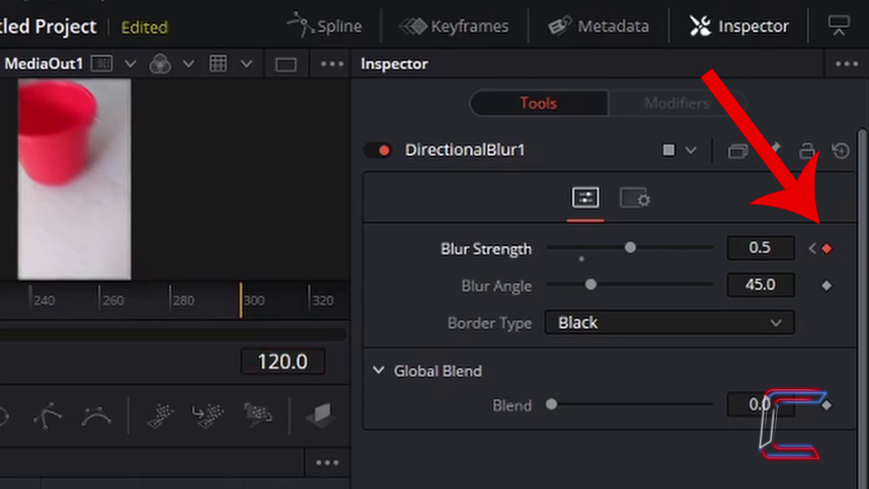
pyautogui.click(779, 248)
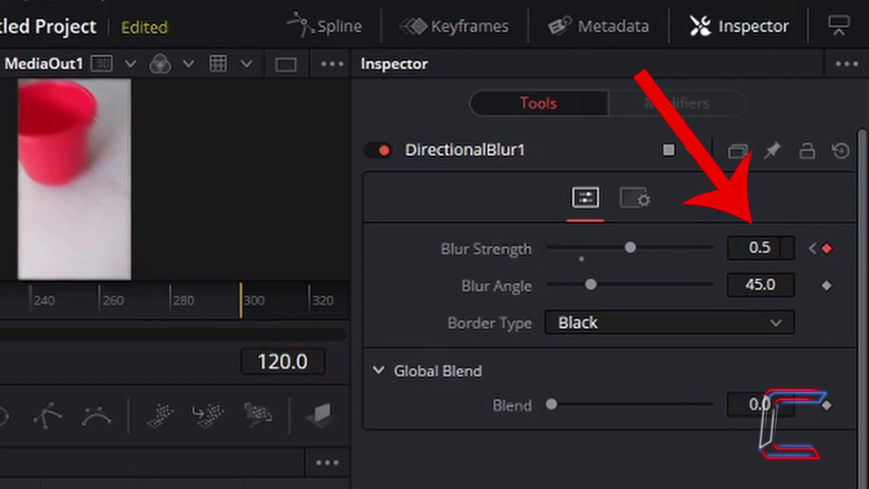
pyautogui.press('BackSpace')
pyautogui.write('2')
pyautogui.press('Tab')
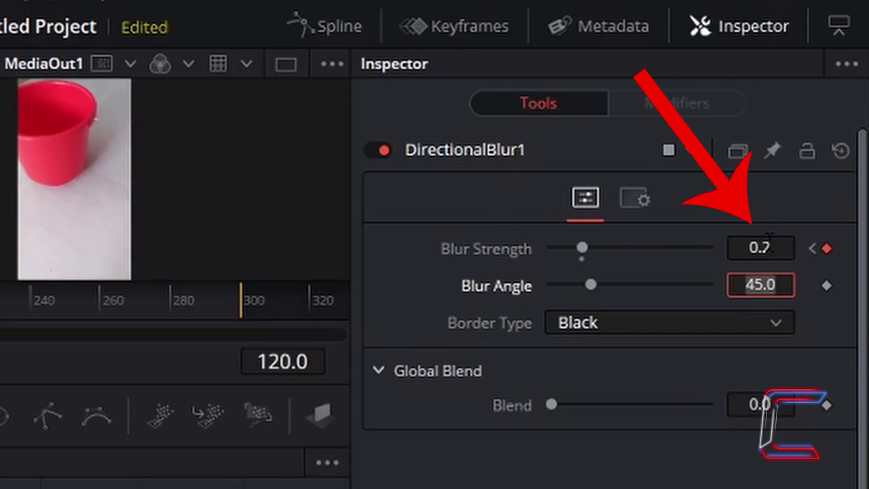
pyautogui.click(767, 239)
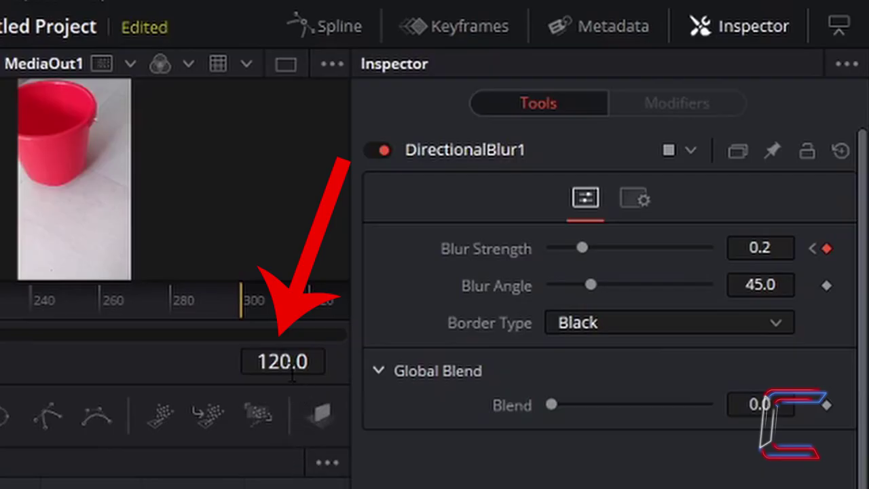
# Jump to frame 220 and keyframe Blur Strength at 0.6
pyautogui.click(285, 367)
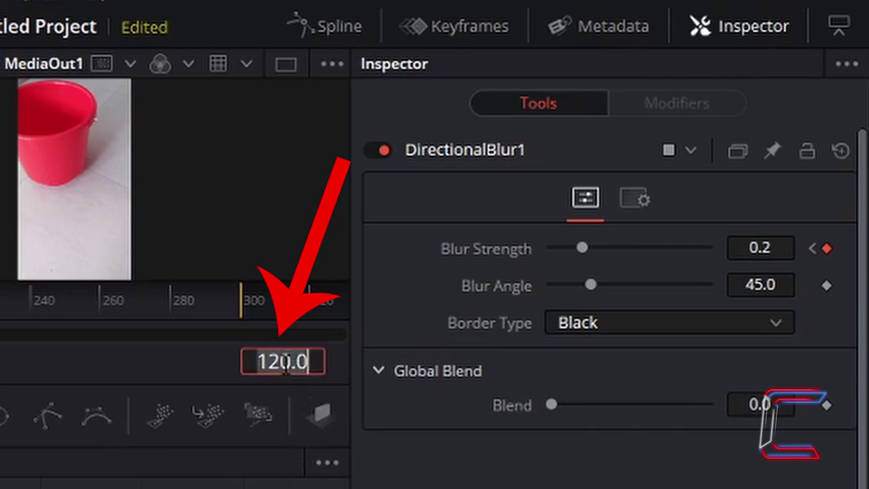
pyautogui.write('220')
pyautogui.press('Return')
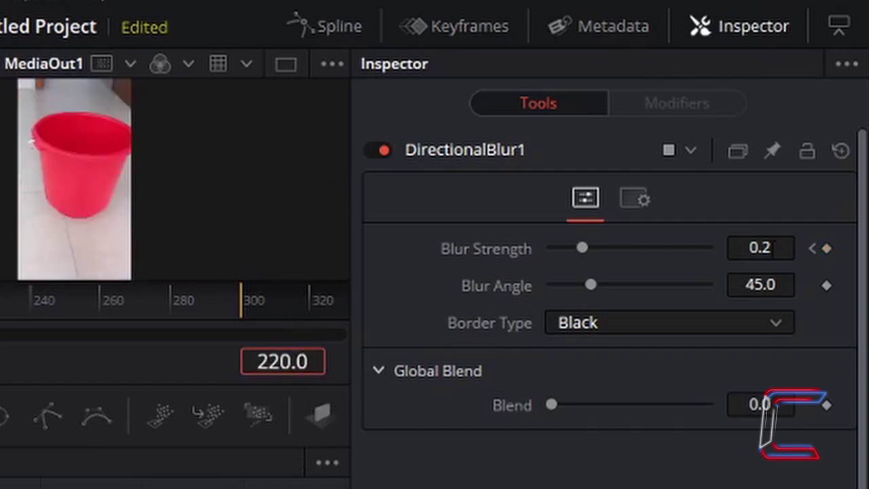
pyautogui.click(827, 249)
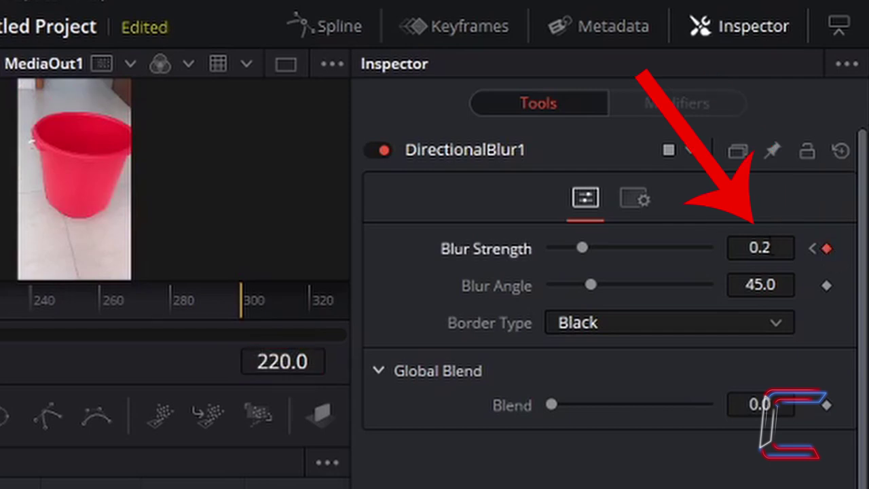
pyautogui.click(772, 248)
pyautogui.write('0.6')
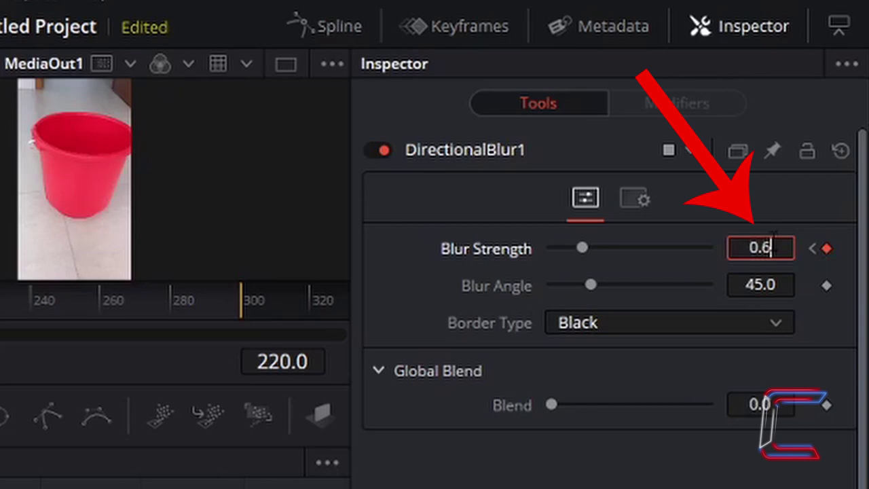
pyautogui.press('Tab')
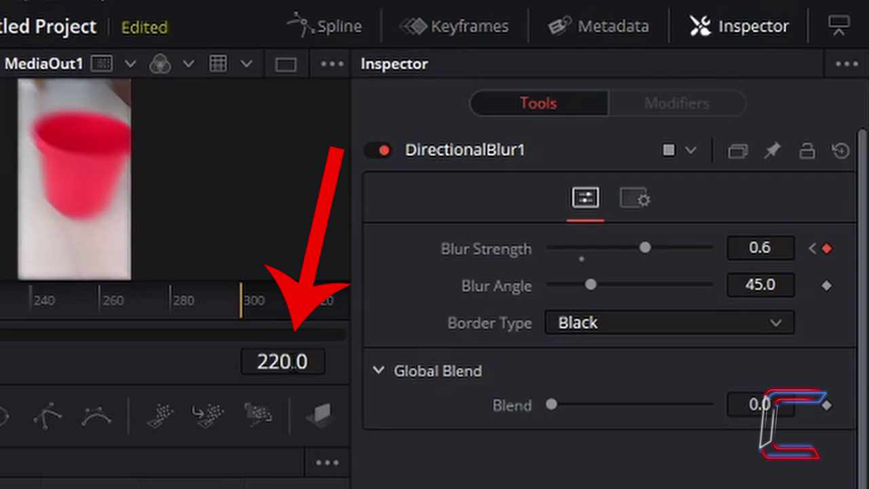
# Move to frame 260 and add a Directional Blur Strength keyframe with value 0.4
pyautogui.click(292, 363)
pyautogui.write('26')
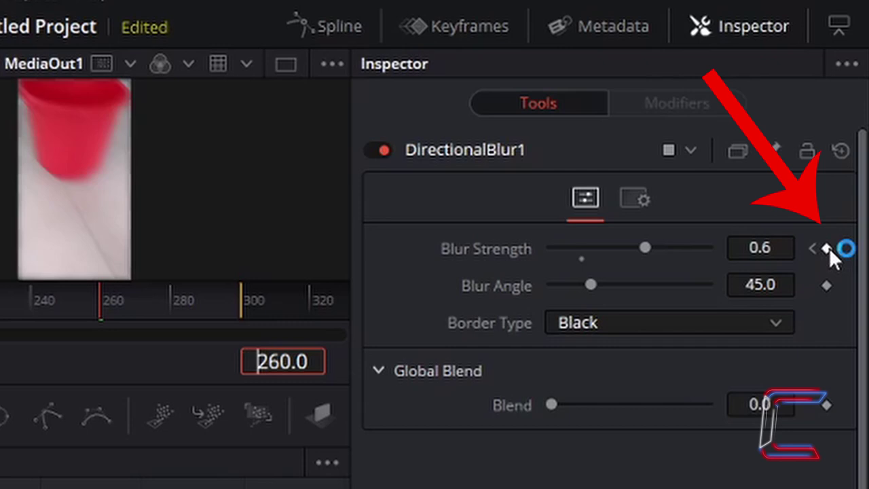
pyautogui.click(828, 249)
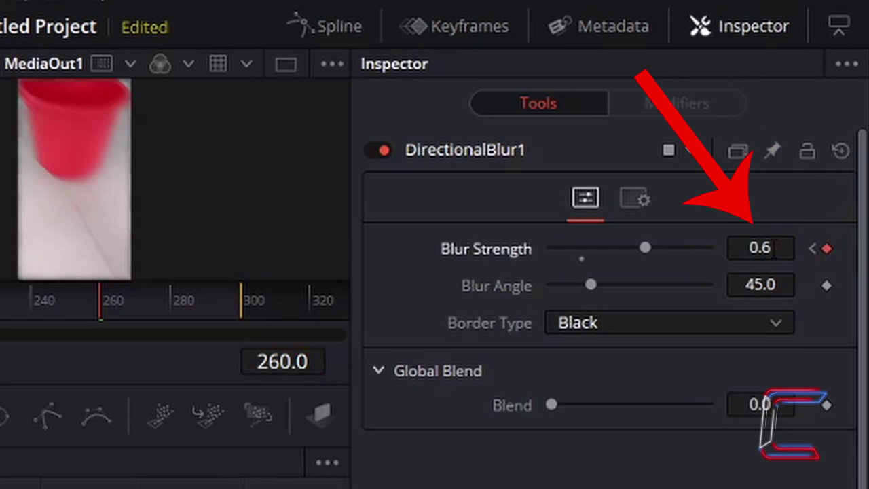
pyautogui.click(774, 248)
pyautogui.write('0.4')
pyautogui.press('Tab')
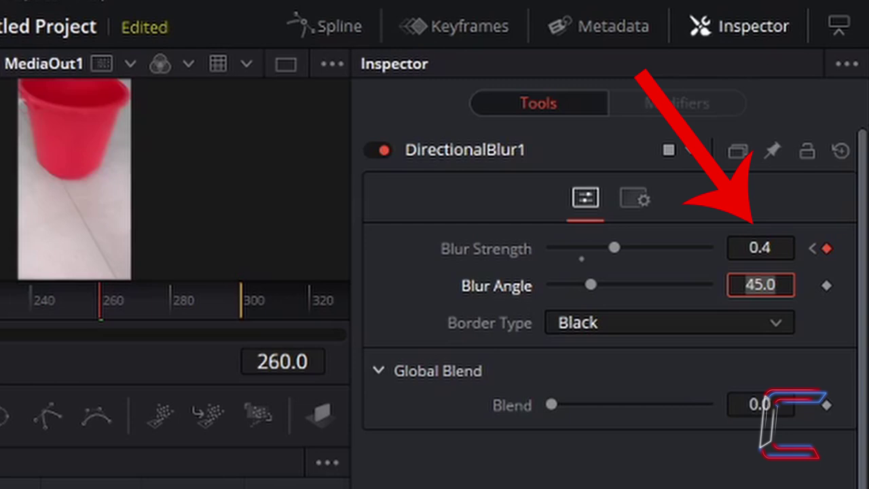